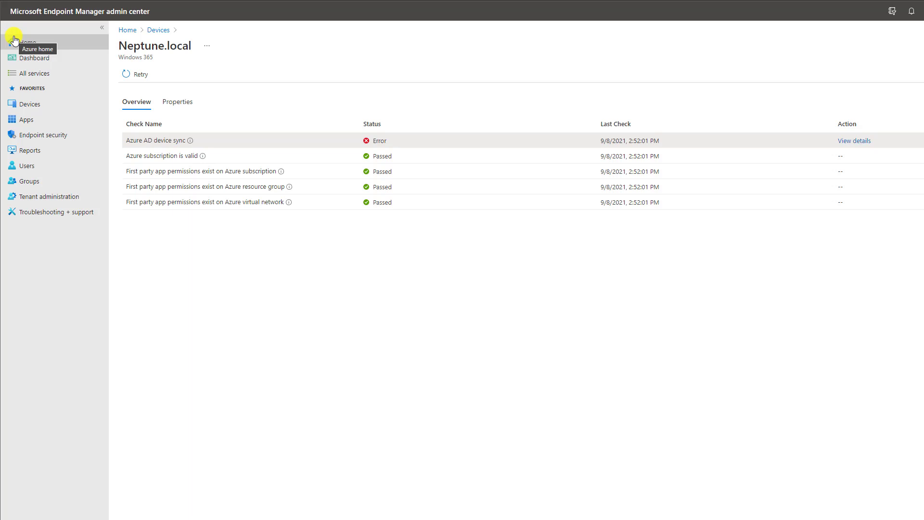
Open the Devices overview, which shows 6 enrolled Windows devices and no failures.
left_click(32, 108)
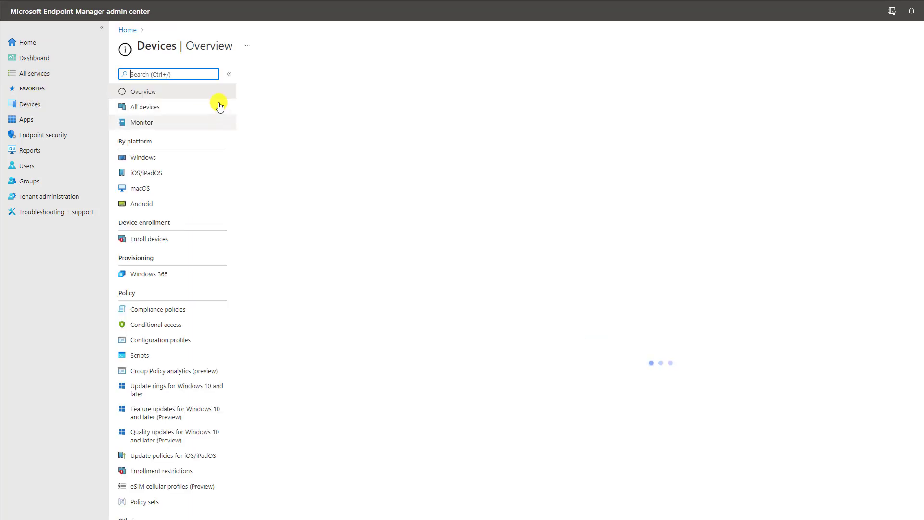
List all Windows 365 Cloud PCs, showing CPC-admin-G0-6D provisioned via TestProvisioningPolicy.
left_click(153, 274)
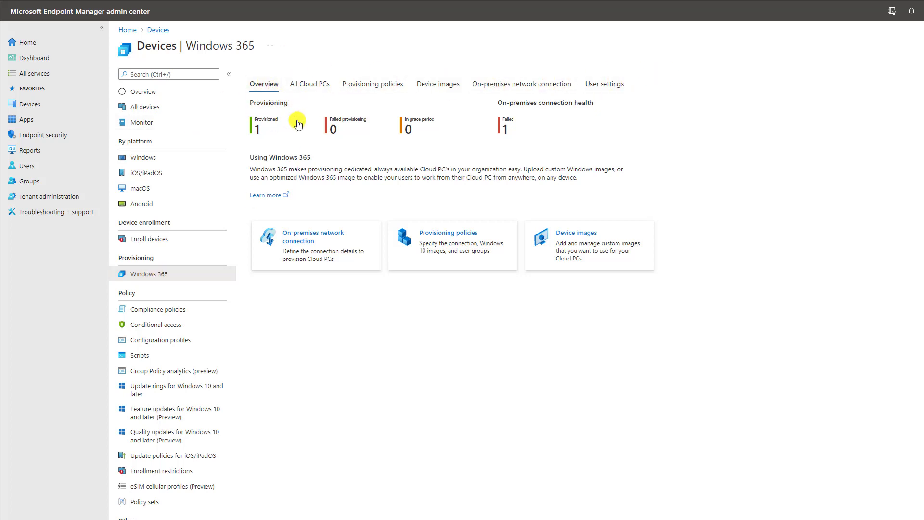
left_click(322, 88)
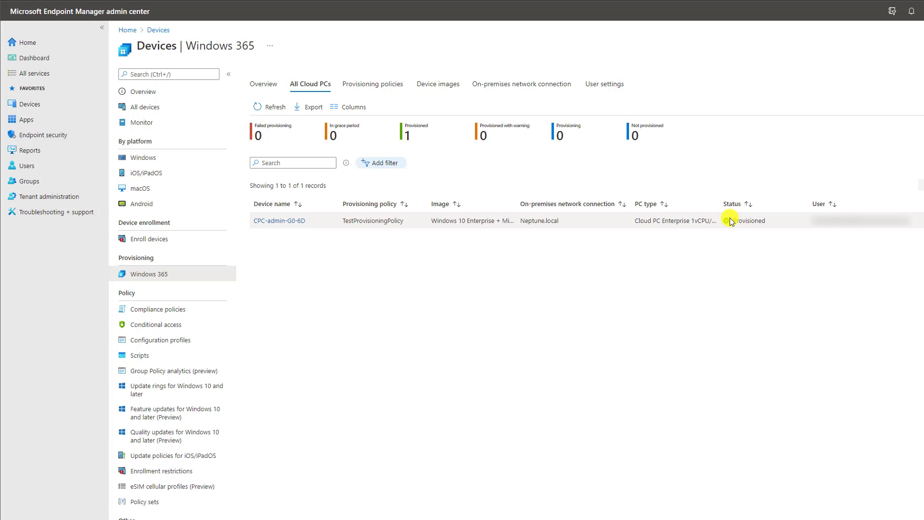
Browse Provisioning policies and Device images, ending on the on-premises network connections list.
left_click(375, 89)
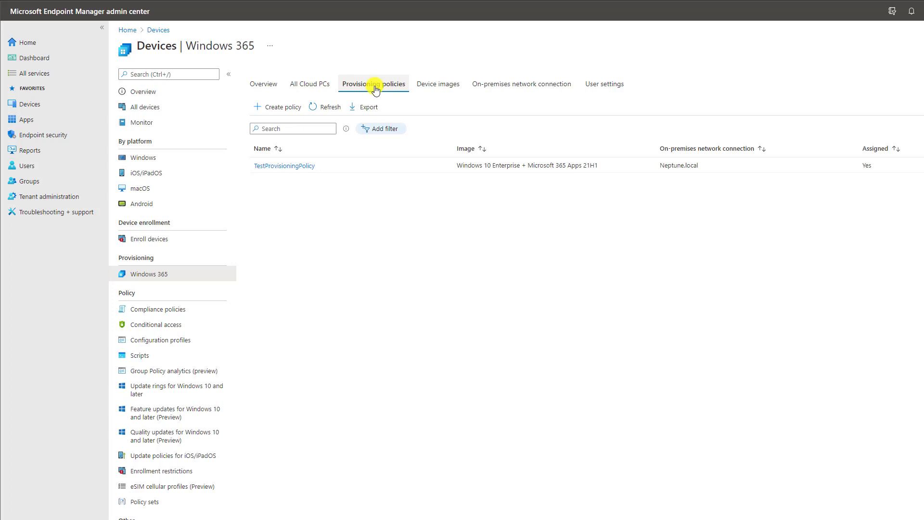
left_click(424, 89)
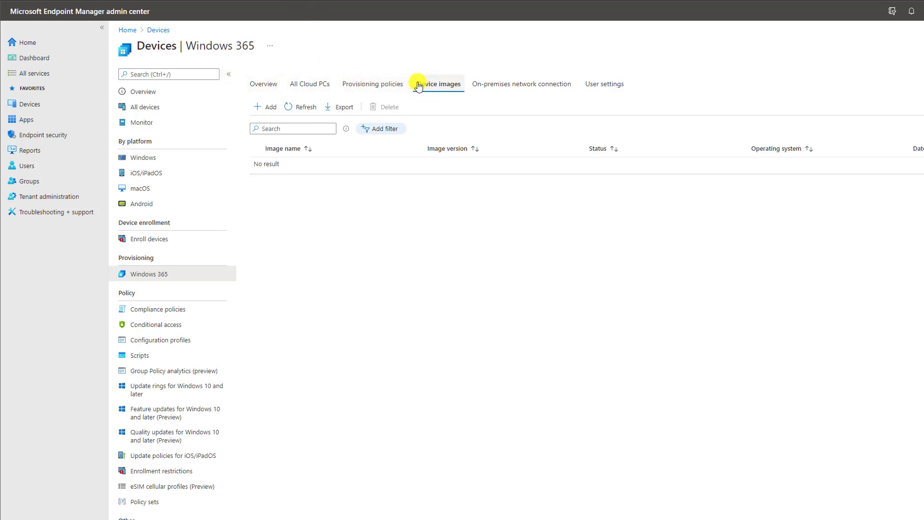
left_click(489, 89)
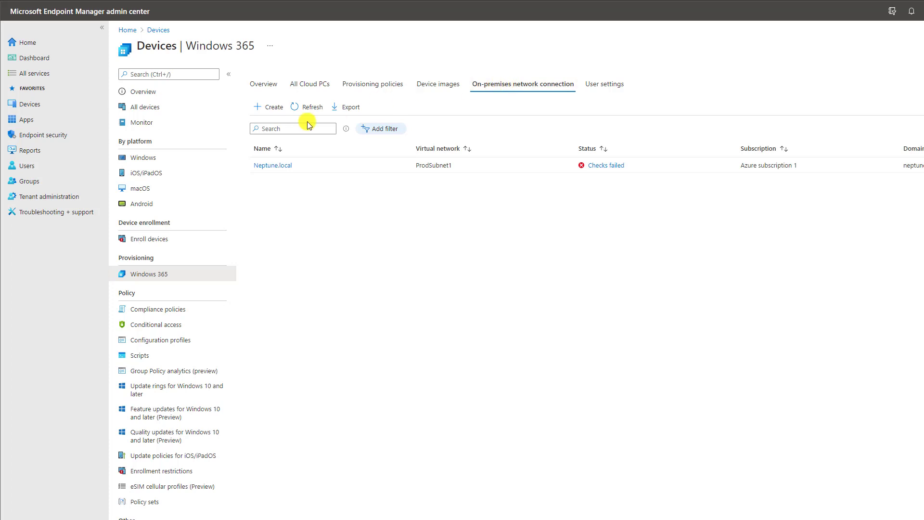
Highlight and then deselect the Neptune.local row marked Checks failed.
triple_click(308, 172)
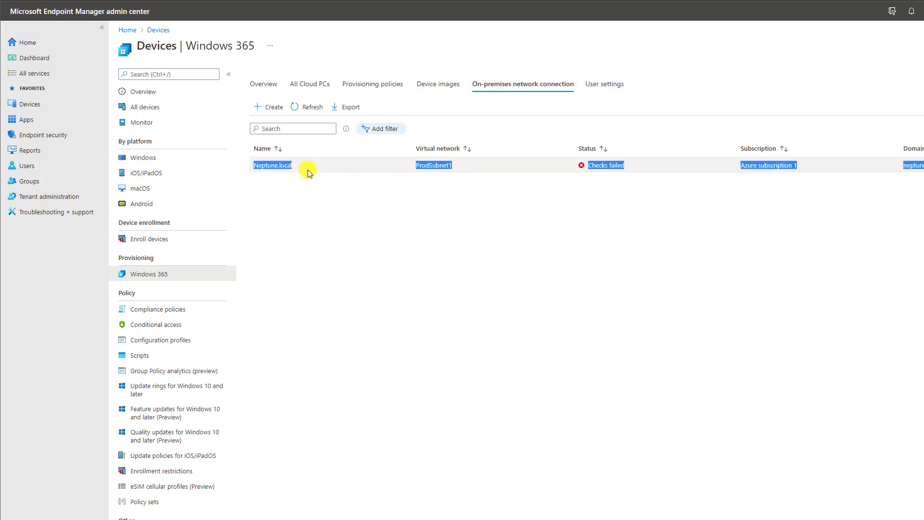
left_click(306, 172)
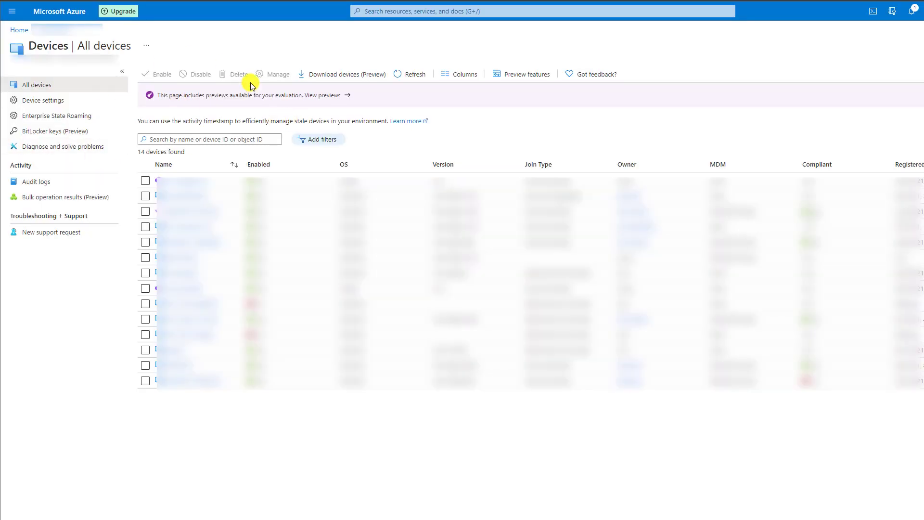
Search 'subnet' in the Azure portal and open the ProdSubnet1 virtual network.
left_click(388, 11)
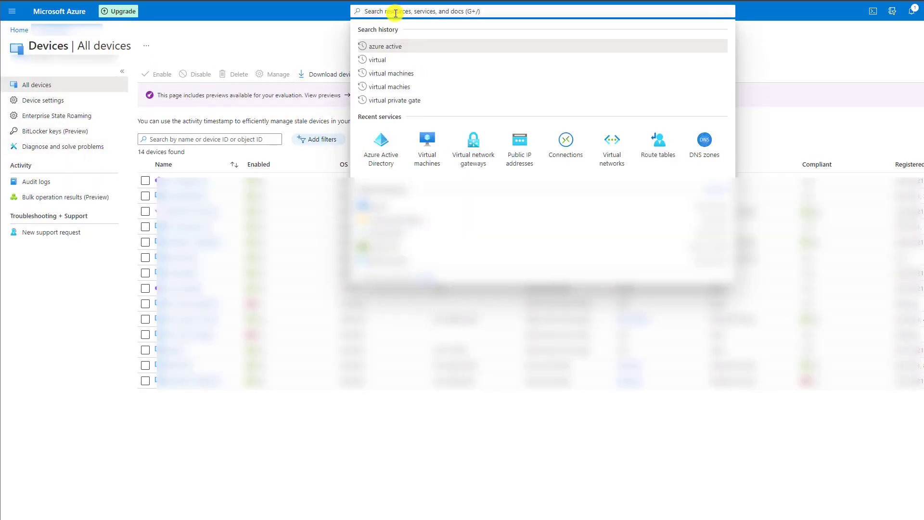
type("subnet")
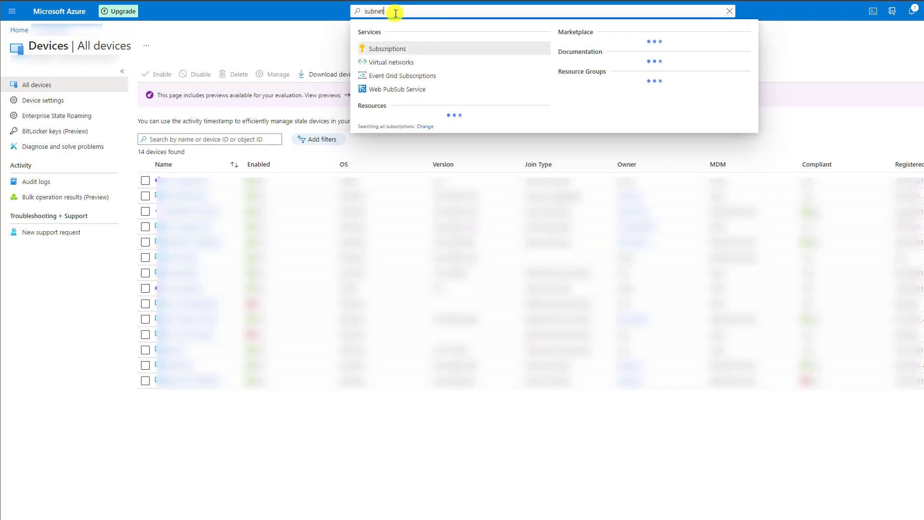
left_click(385, 48)
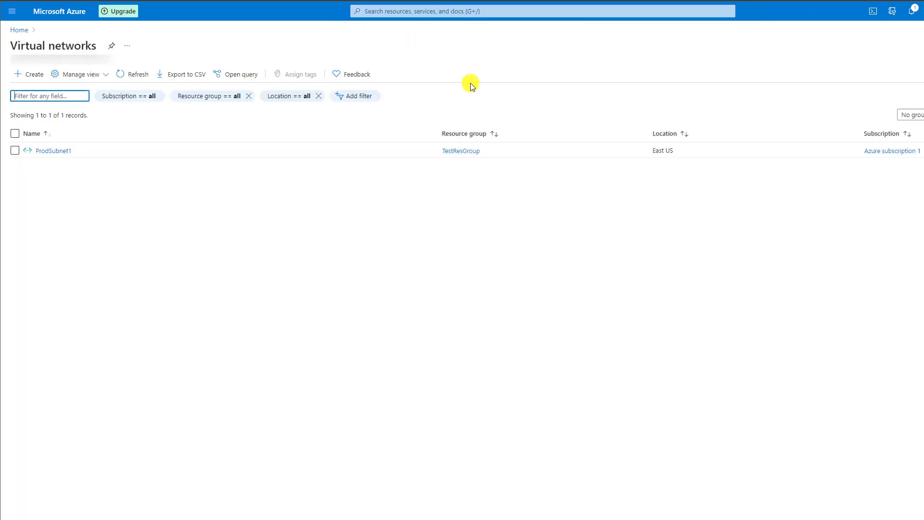
left_click(53, 151)
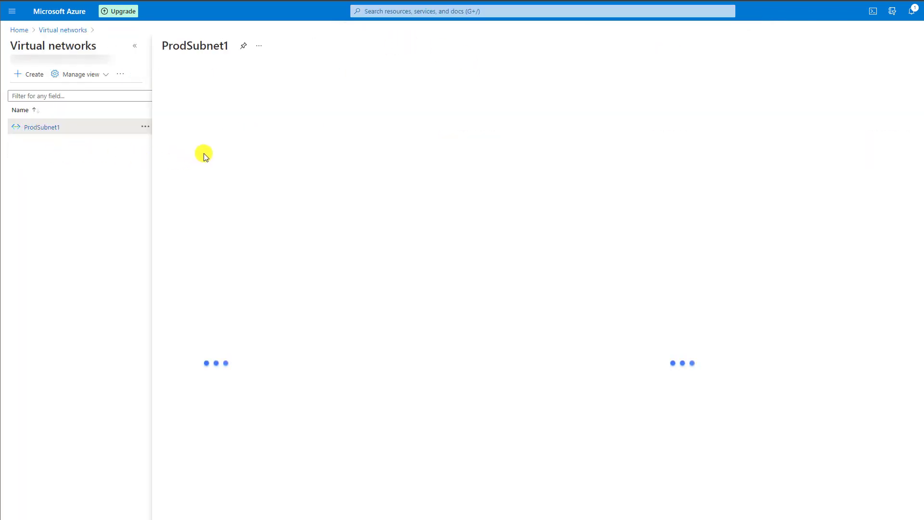
View ProdSubnet1's DNS servers and select the custom 10.0.0.6 address.
left_click(190, 281)
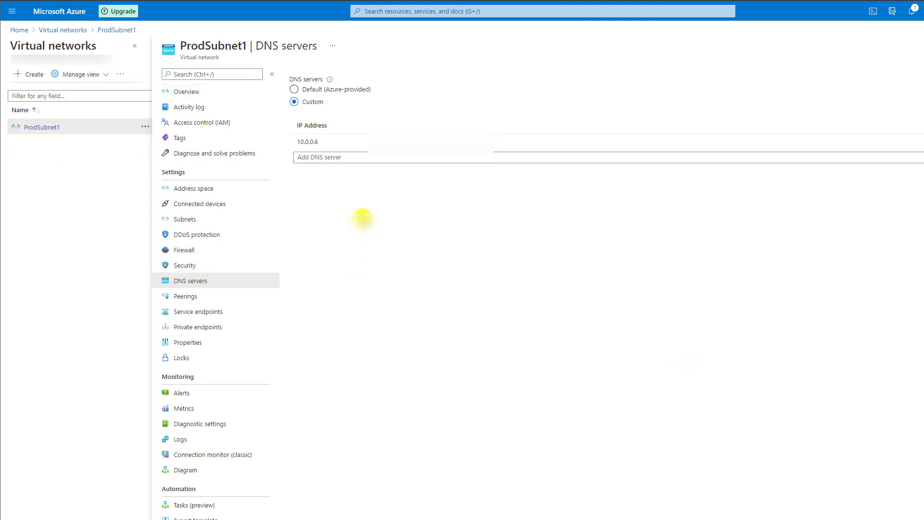
left_click(329, 142)
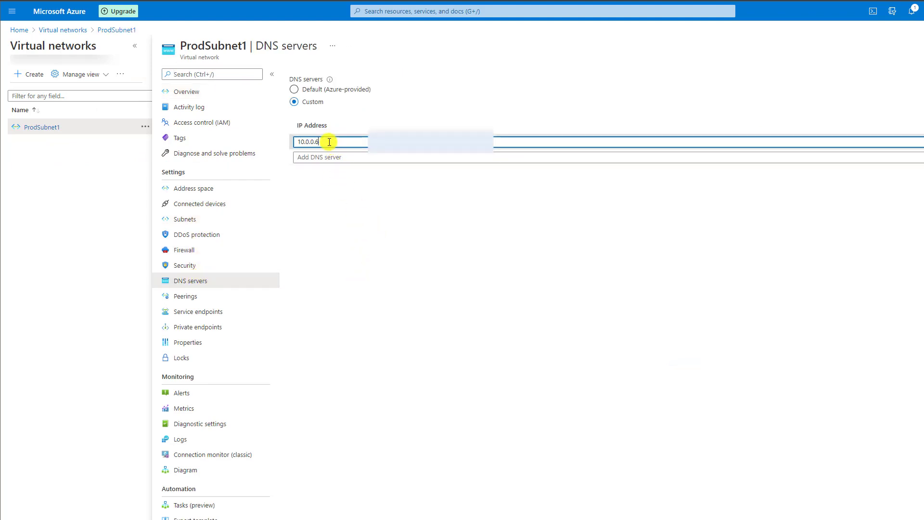
left_click_drag(355, 142, 302, 141)
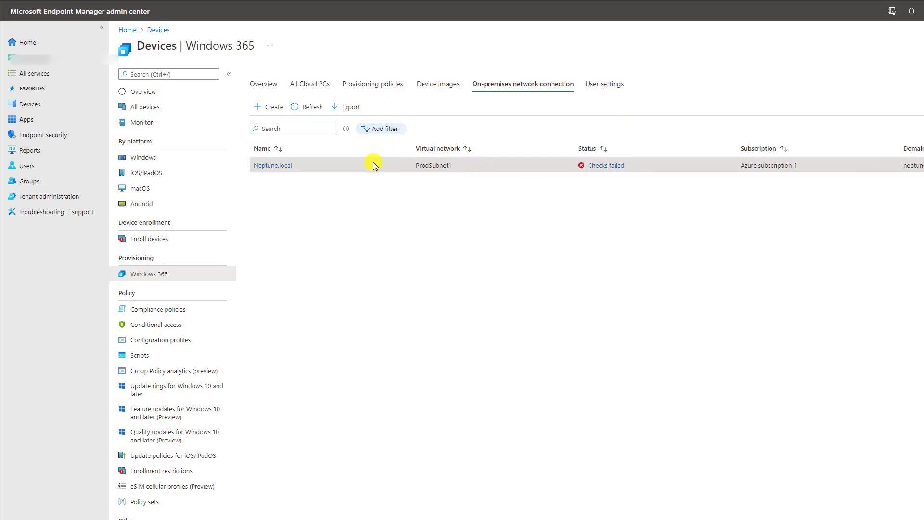
Open Neptune.local's properties and select the virtual network name ProdSubnet1.
left_click(274, 165)
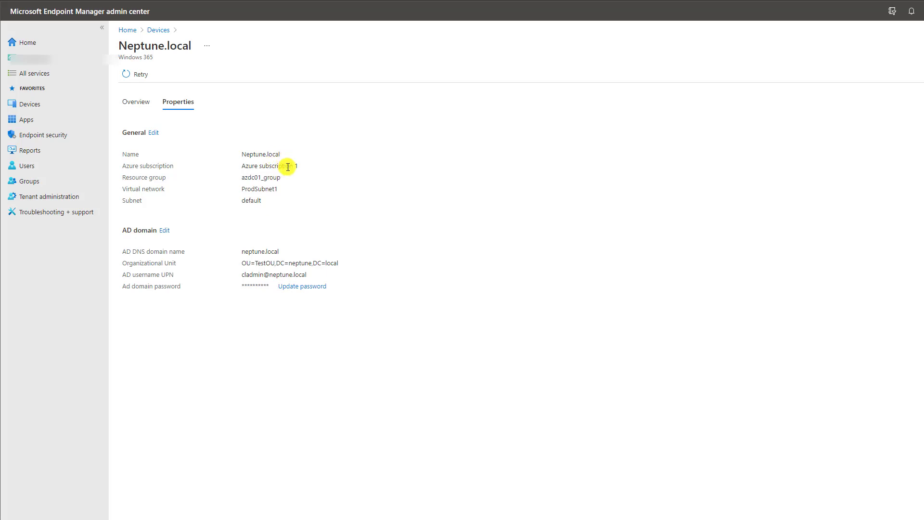
left_click_drag(276, 187, 239, 187)
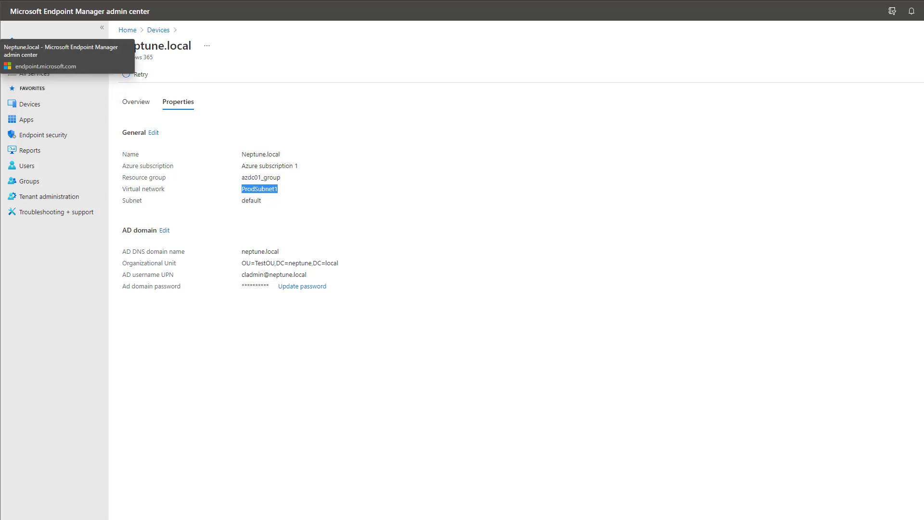
Back on ProdSubnet1's DNS servers page, highlight the custom DNS address 10.0.0.6.
left_click(67, 1)
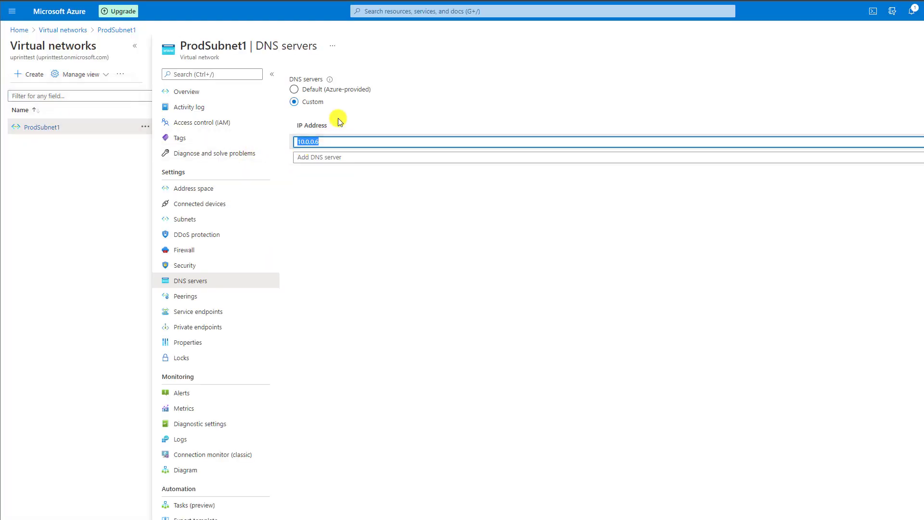
left_click(291, 83)
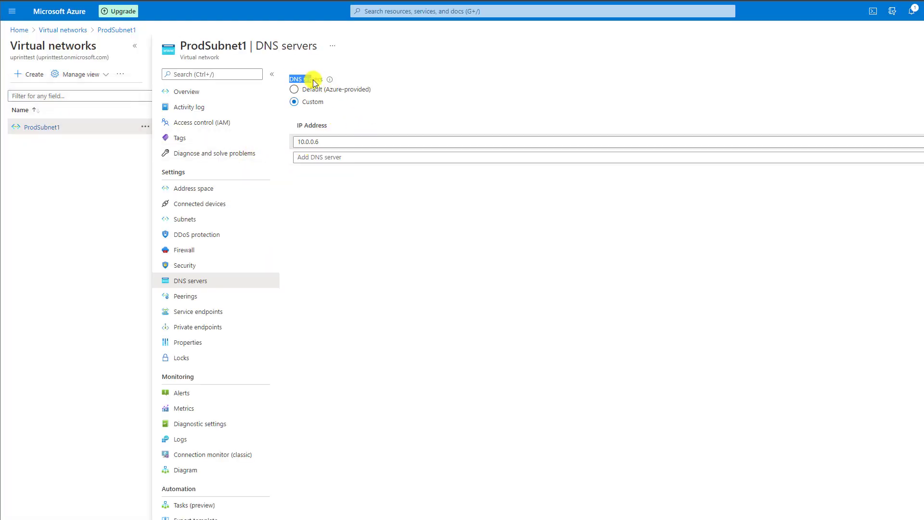
left_click(318, 141)
double_click(305, 143)
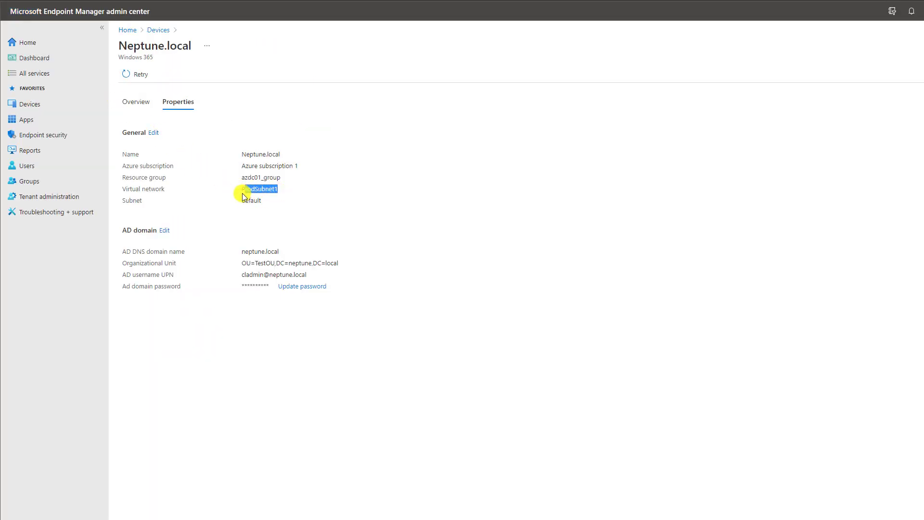
Highlight the connection name in Neptune.local's properties, then return to the Home dashboard.
left_click(295, 192)
left_click_drag(279, 155, 245, 152)
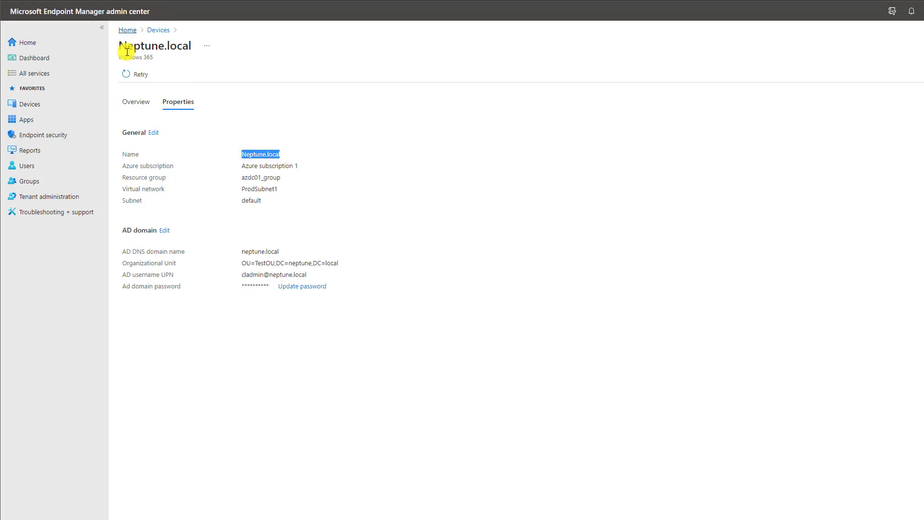
left_click(128, 30)
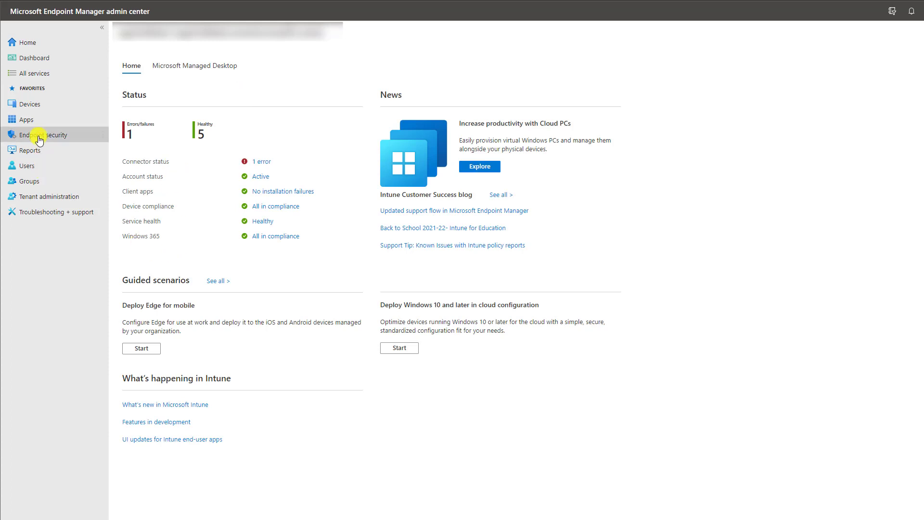
Go through Devices > Windows 365 > On-premises network connection to Neptune.local's failed checks.
left_click(36, 105)
left_click(150, 274)
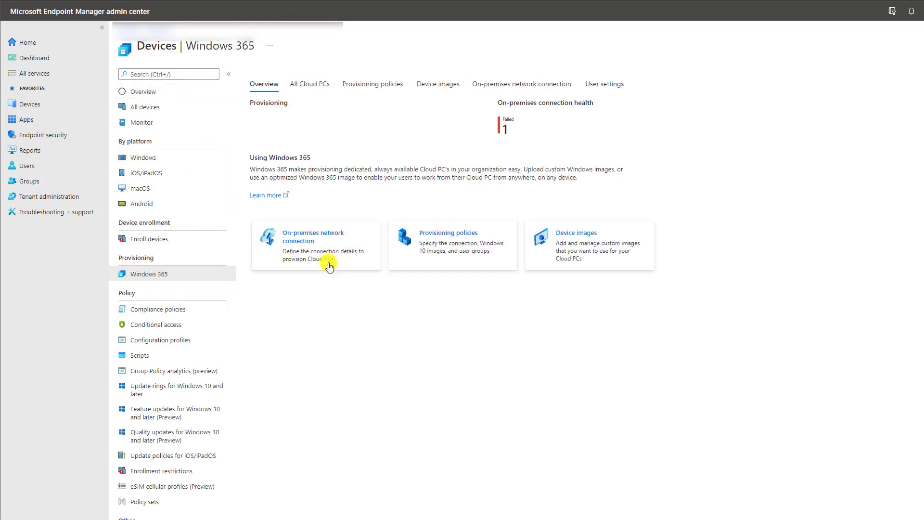
left_click(501, 84)
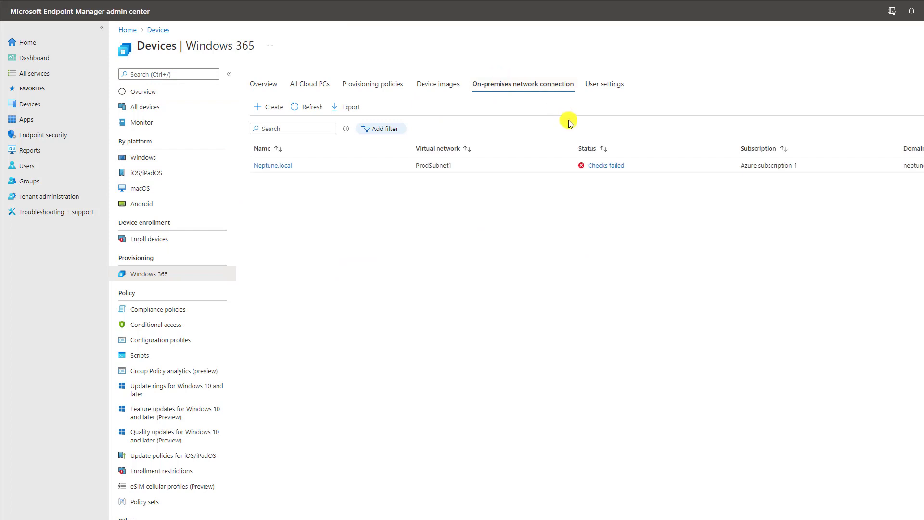
left_click(600, 166)
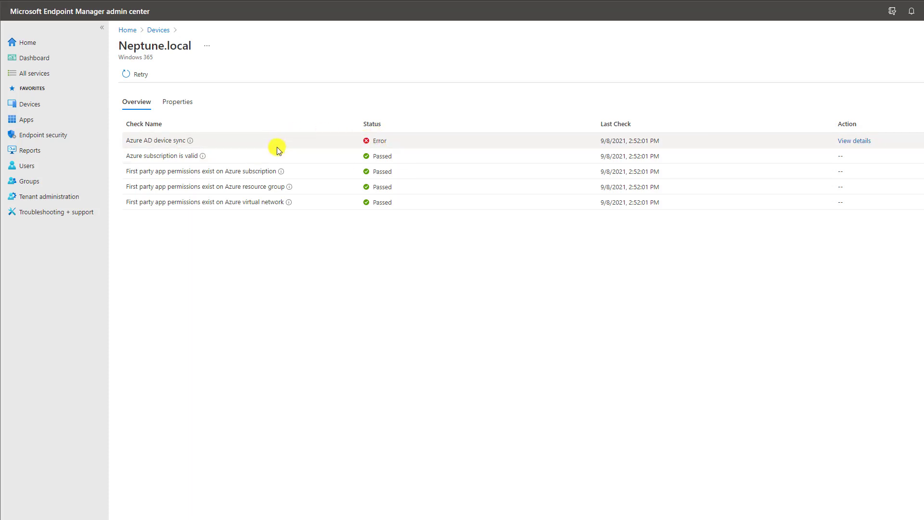
left_click(662, 141)
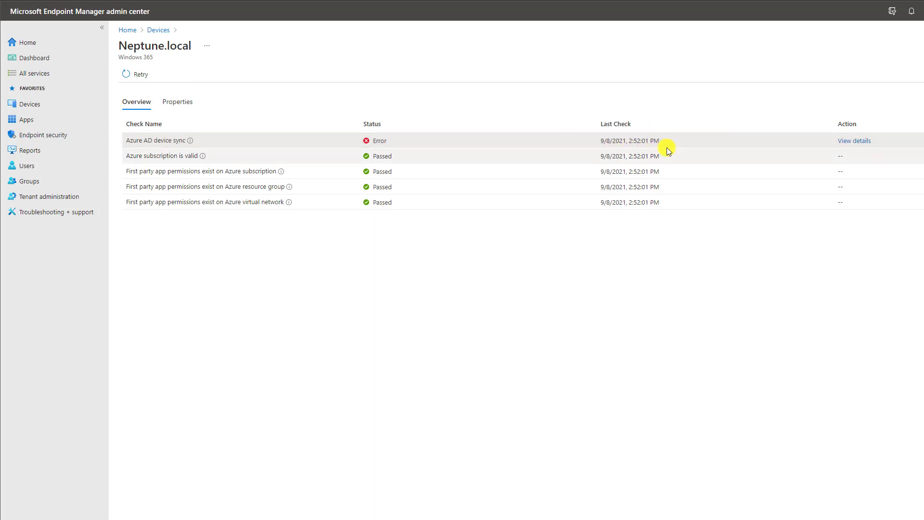
left_click_drag(667, 141, 154, 140)
left_click(500, 273)
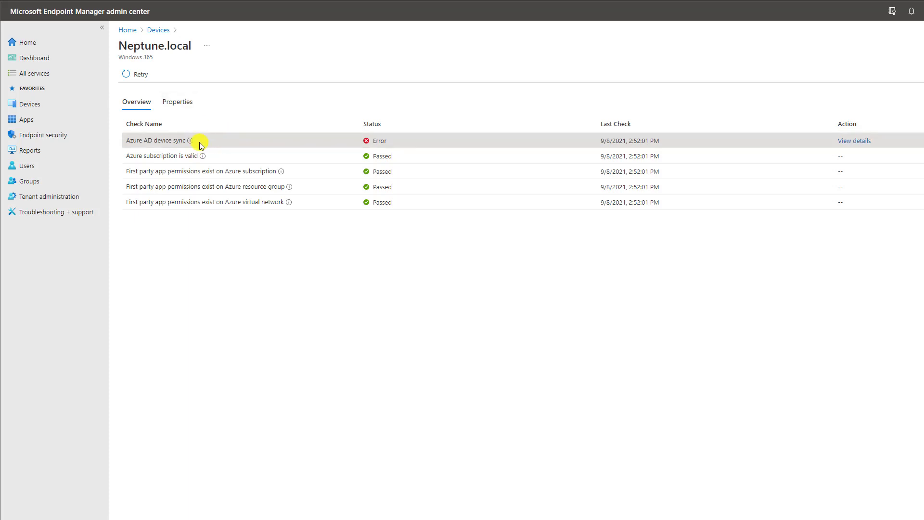
mouse_move(193, 143)
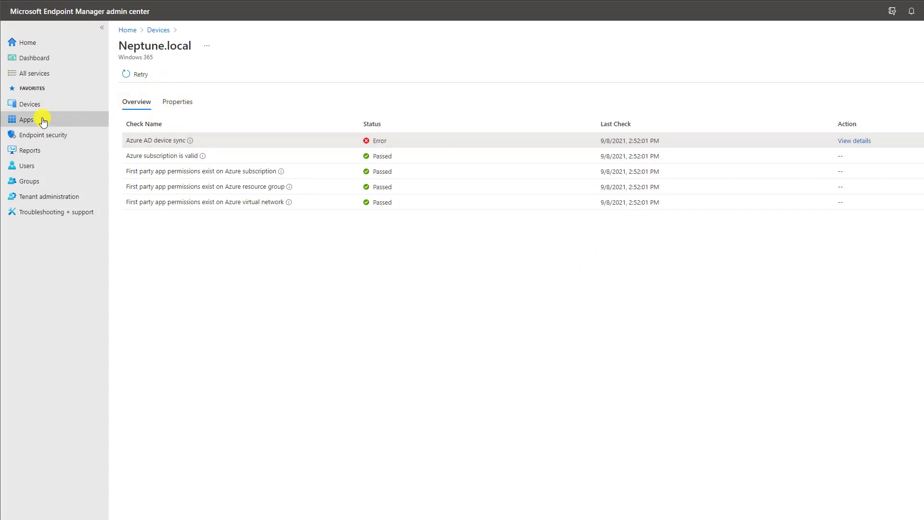
Return Home, then reach Windows 365's on-premises network connection list.
left_click(127, 31)
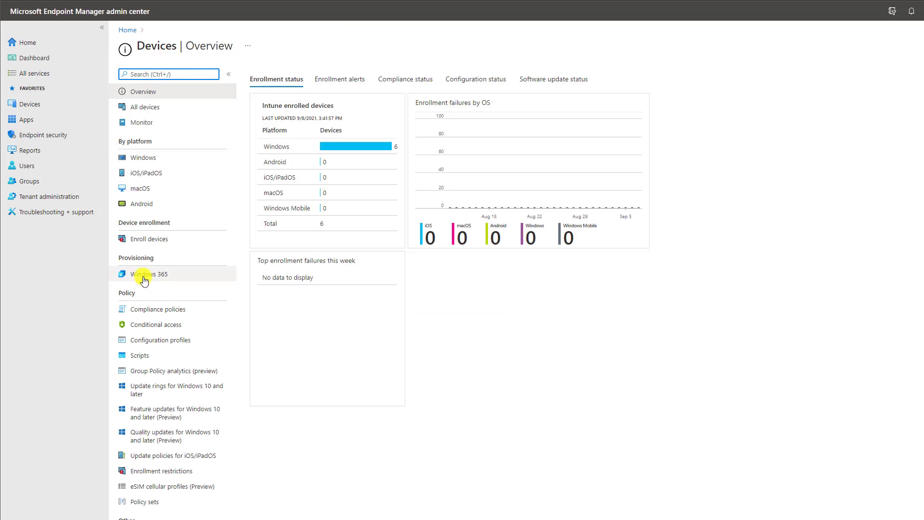
left_click(129, 275)
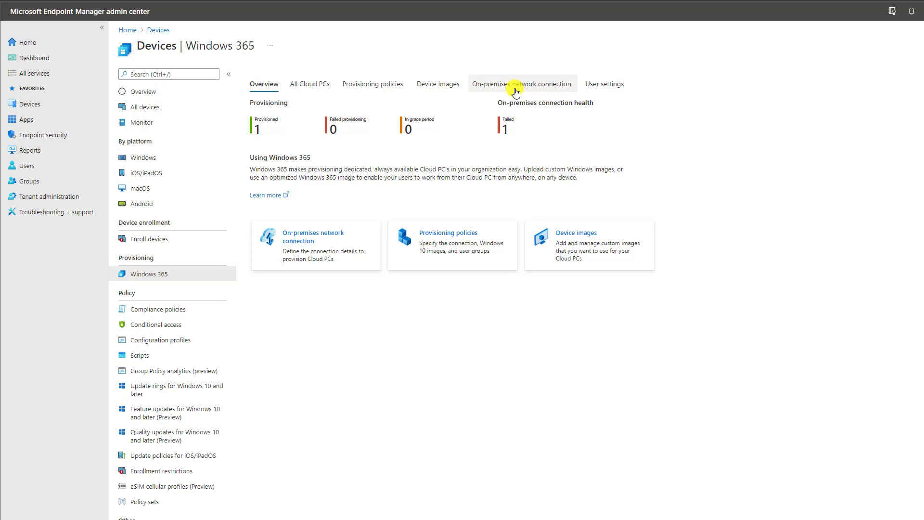
left_click(483, 87)
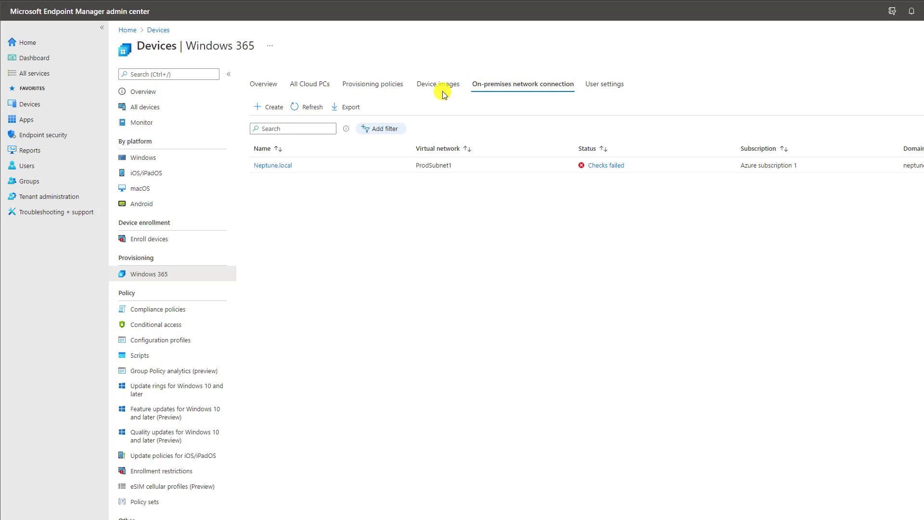
Open TestProvisioningPolicy from the Provisioning policies list and highlight its name.
left_click(369, 86)
left_click(285, 167)
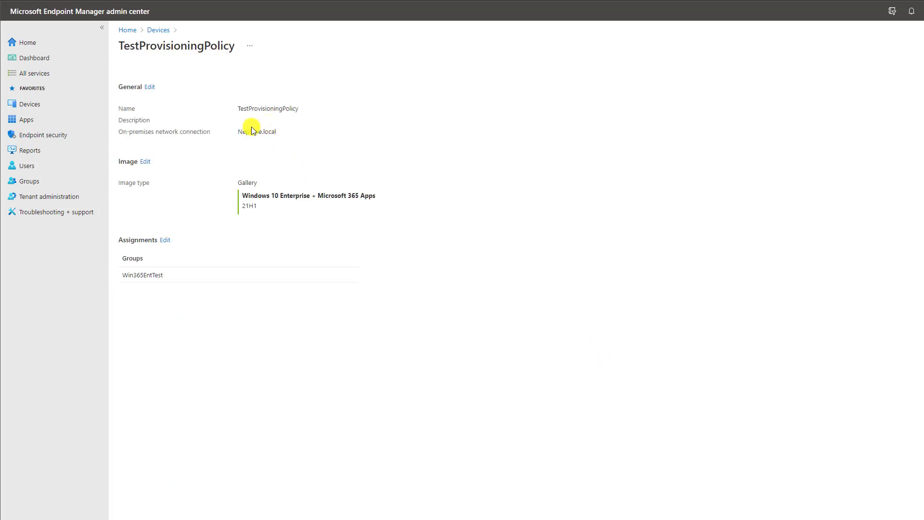
left_click_drag(237, 109, 297, 110)
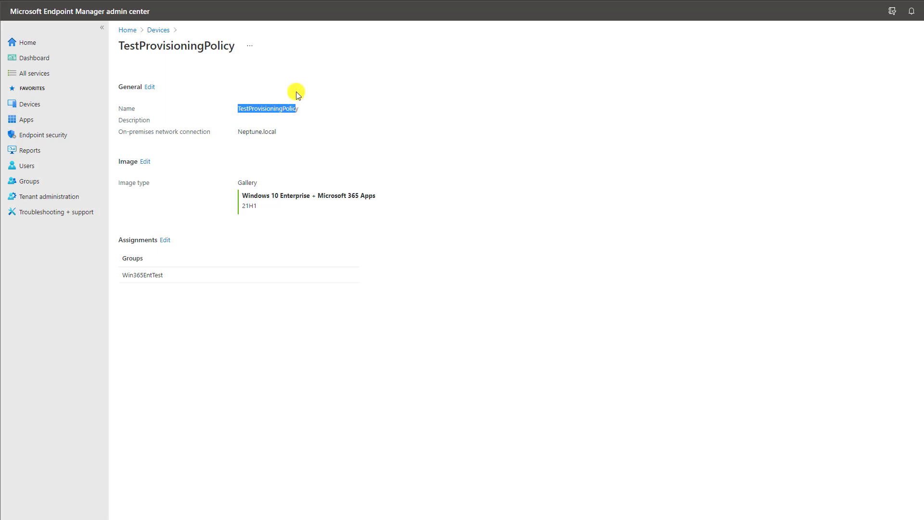
left_click(297, 92)
Highlight the TestProvisioningPolicy title and its linked Neptune.local connection.
left_click_drag(120, 44, 241, 46)
left_click(287, 122)
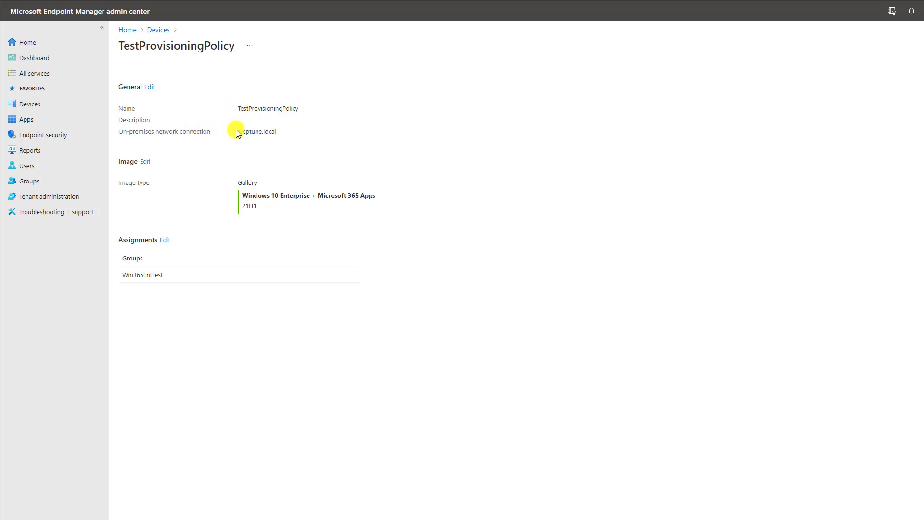
left_click_drag(237, 131, 278, 134)
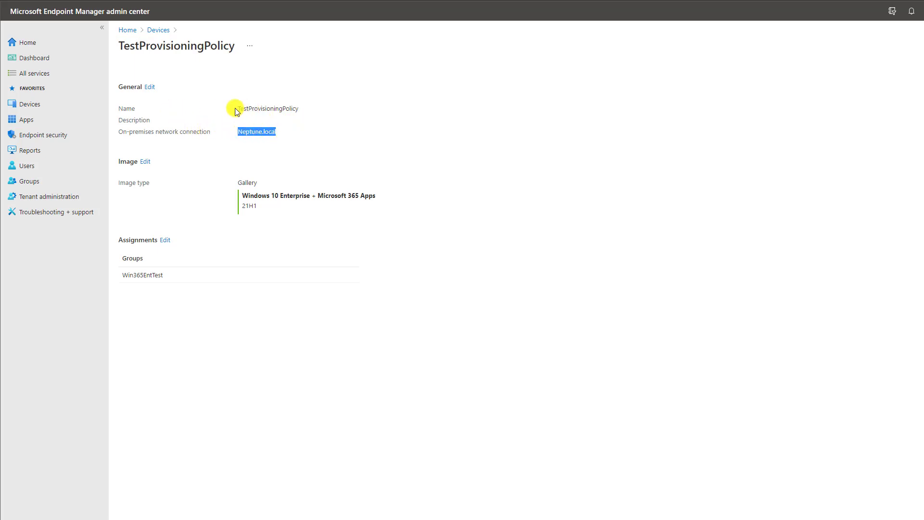
left_click_drag(238, 108, 239, 135)
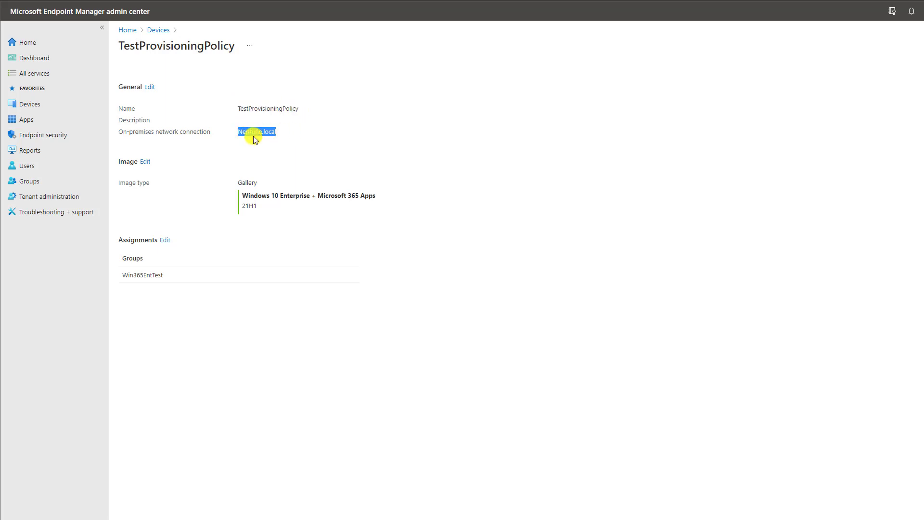